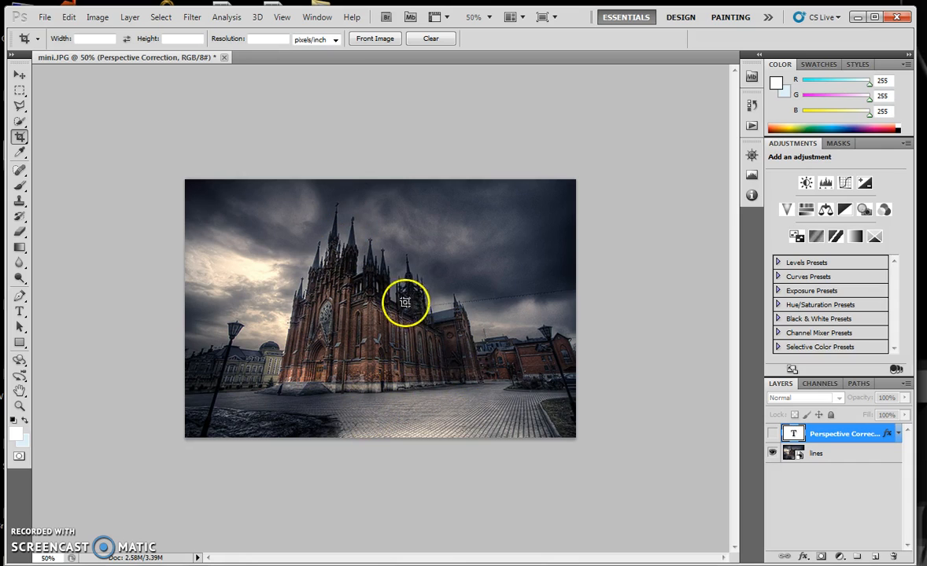
# Step: Duplicate the lines layer
pyautogui.click(449, 307)
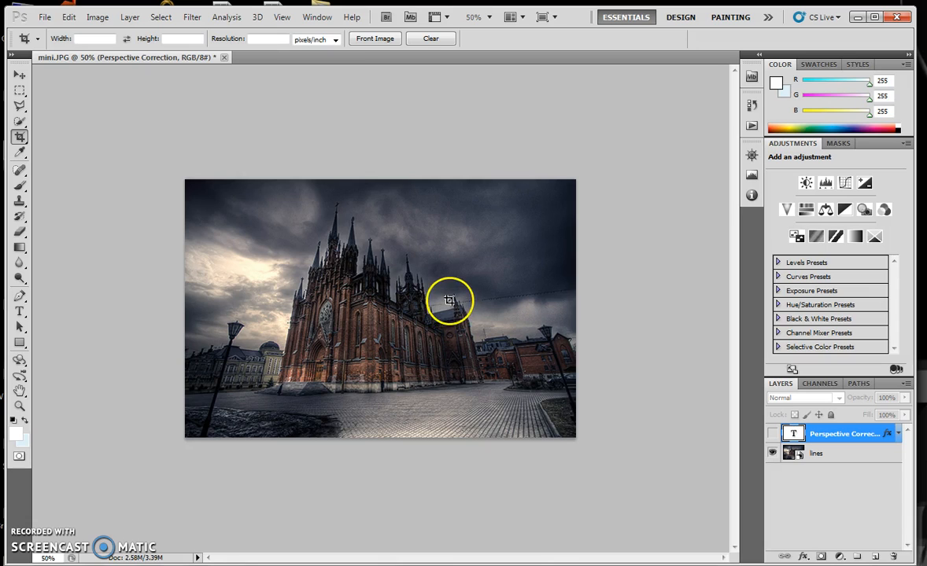
pyautogui.click(845, 453)
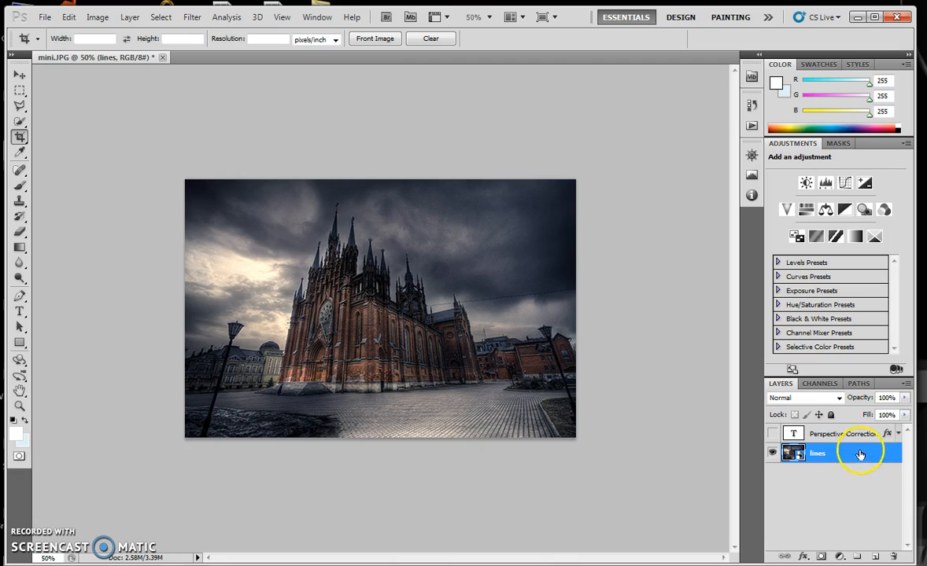
pyautogui.moveTo(863, 453); pyautogui.dragTo(877, 558)
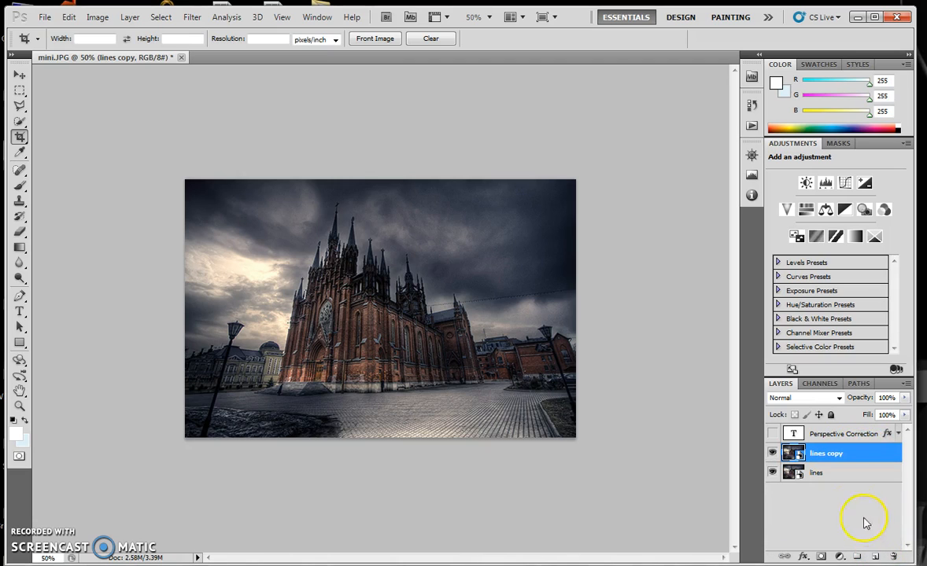
# Step: Rasterize the lines copy layer
pyautogui.rightClick(797, 455)
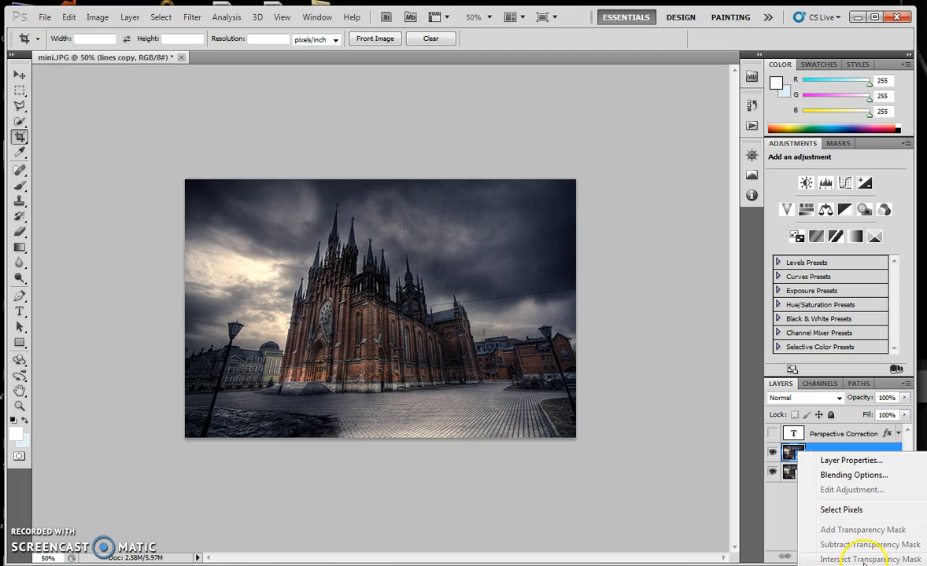
pyautogui.click(792, 456)
pyautogui.rightClick(793, 451)
pyautogui.click(836, 454)
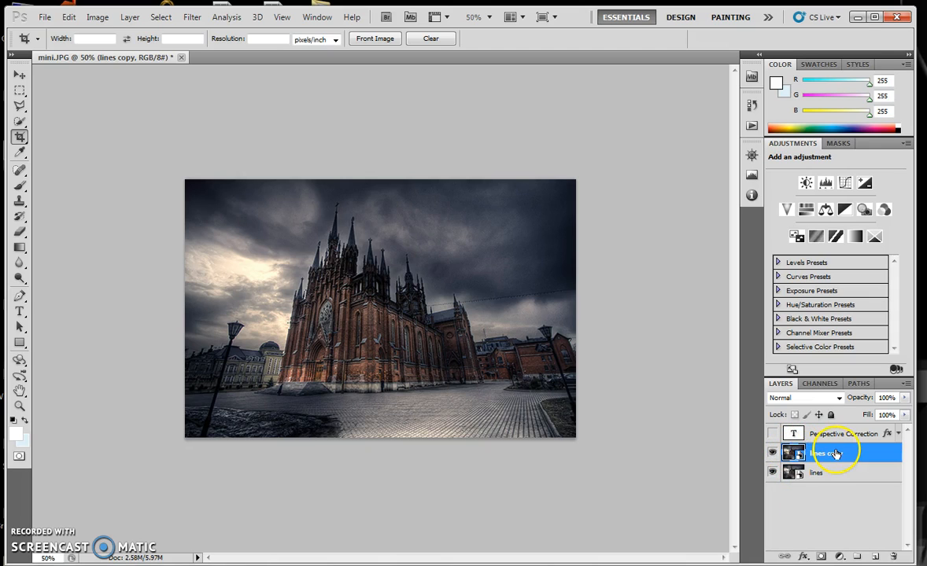
pyautogui.rightClick(835, 454)
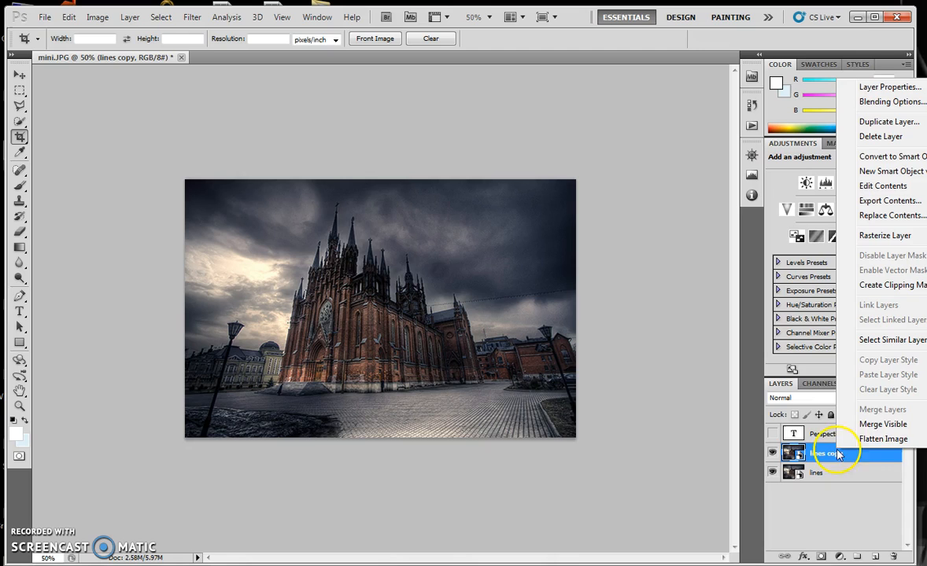
pyautogui.click(883, 235)
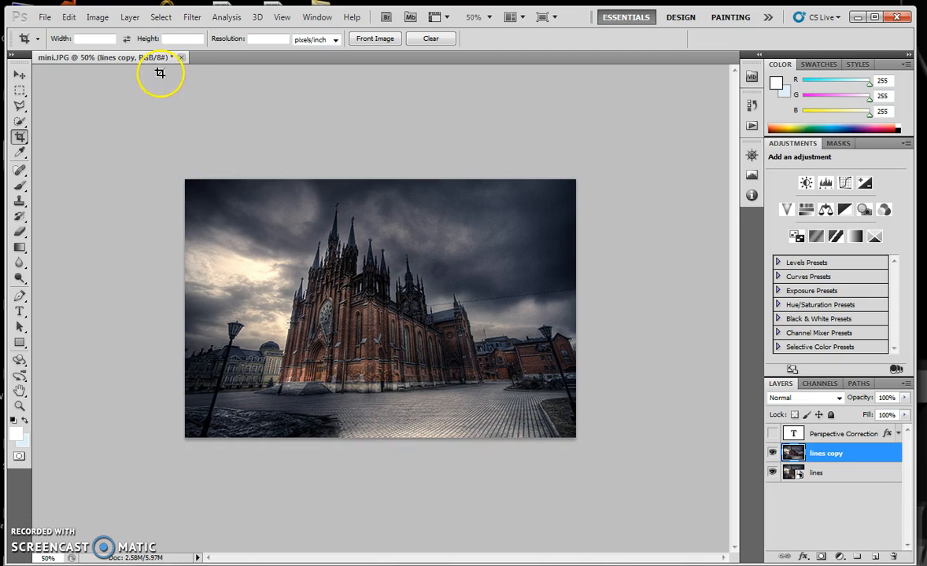
# Step: Enlarge the canvas to a width of 18 inches and a greater height, anchoring the image at the bottom center
pyautogui.click(97, 18)
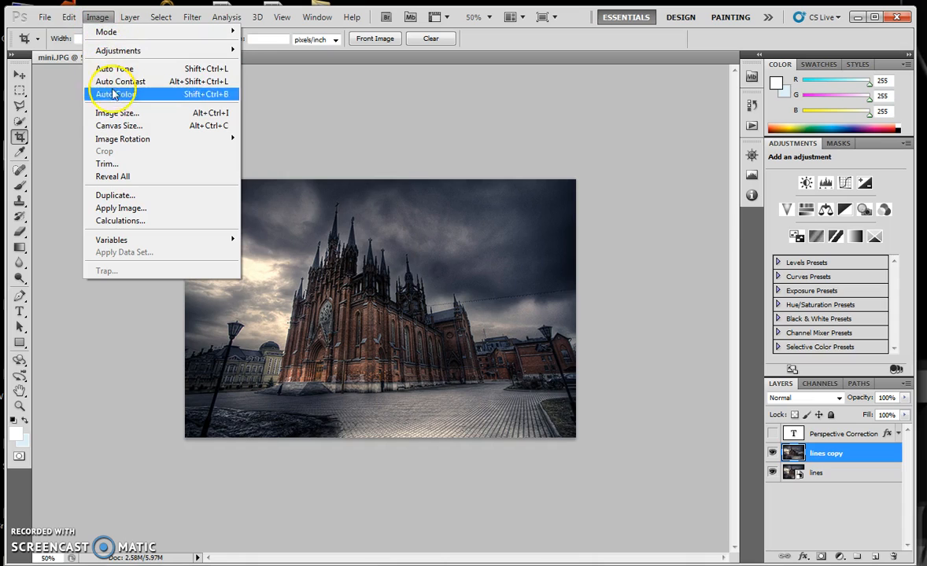
pyautogui.click(124, 126)
pyautogui.moveTo(893, 337); pyautogui.dragTo(688, 203)
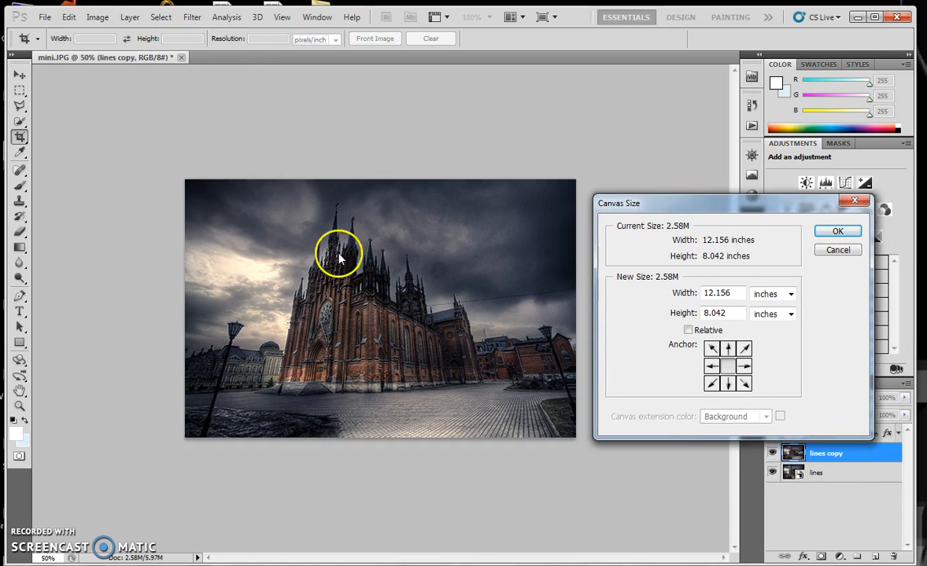
pyautogui.click(728, 384)
pyautogui.moveTo(740, 294); pyautogui.dragTo(703, 293)
pyautogui.write('18')
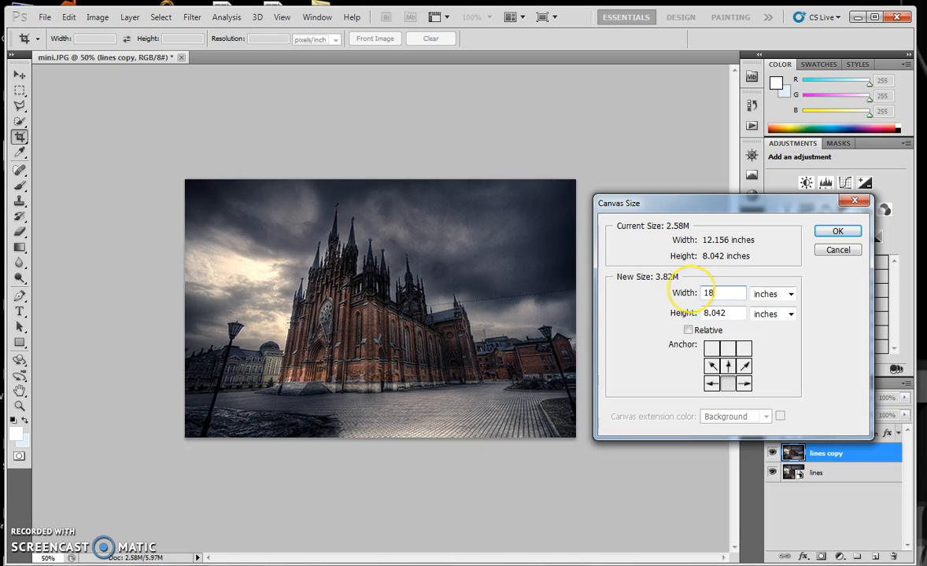
pyautogui.moveTo(738, 314); pyautogui.dragTo(675, 318)
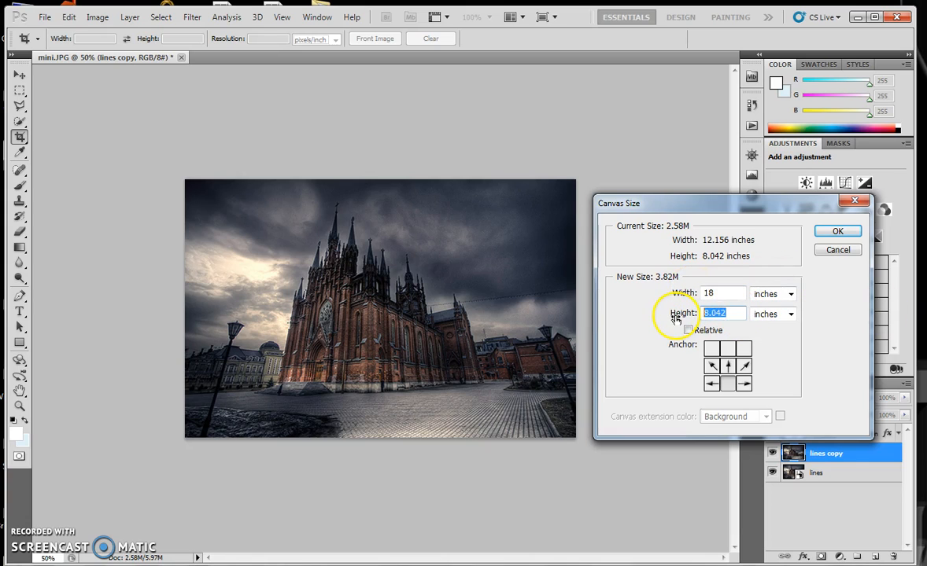
pyautogui.click(838, 232)
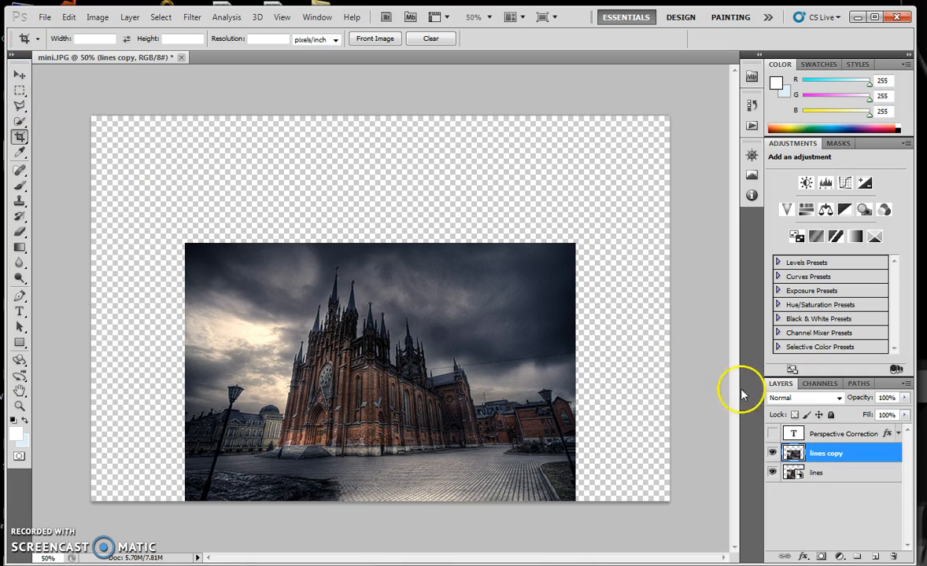
pyautogui.click(20, 76)
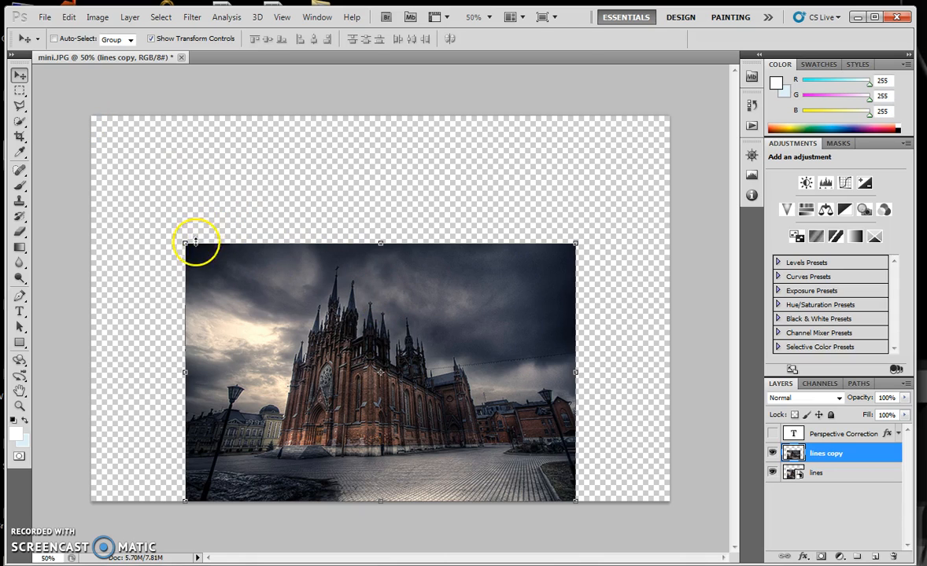
pyautogui.moveTo(186, 241)
pyautogui.mouseDown()
pyautogui.moveTo(172, 255)
pyautogui.moveTo(185, 247)
pyautogui.mouseUp()
pyautogui.click(205, 206)
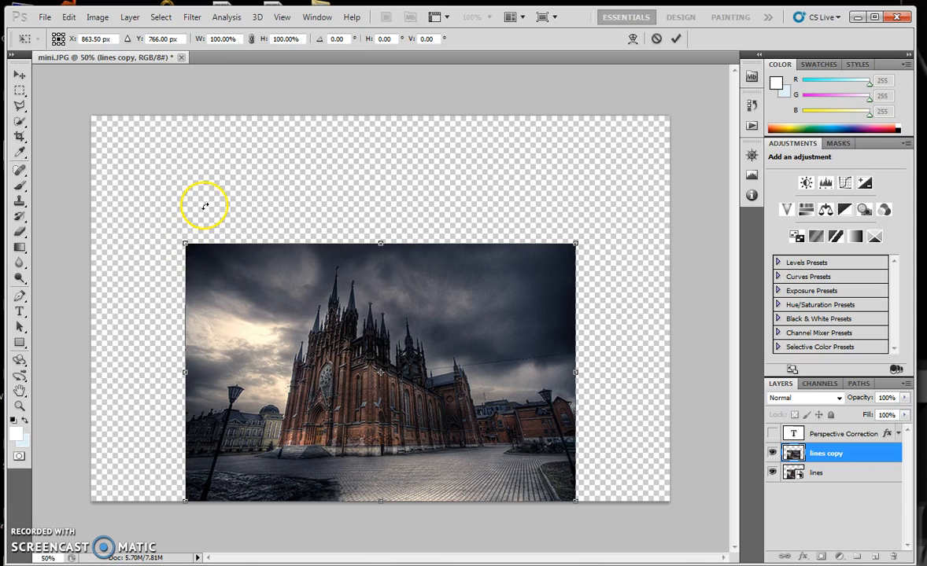
pyautogui.press('Return')
# Step: Use a Perspective transform on the lines copy layer to widen its top edge to about 175% and shift that edge slightly right
pyautogui.click(98, 18)
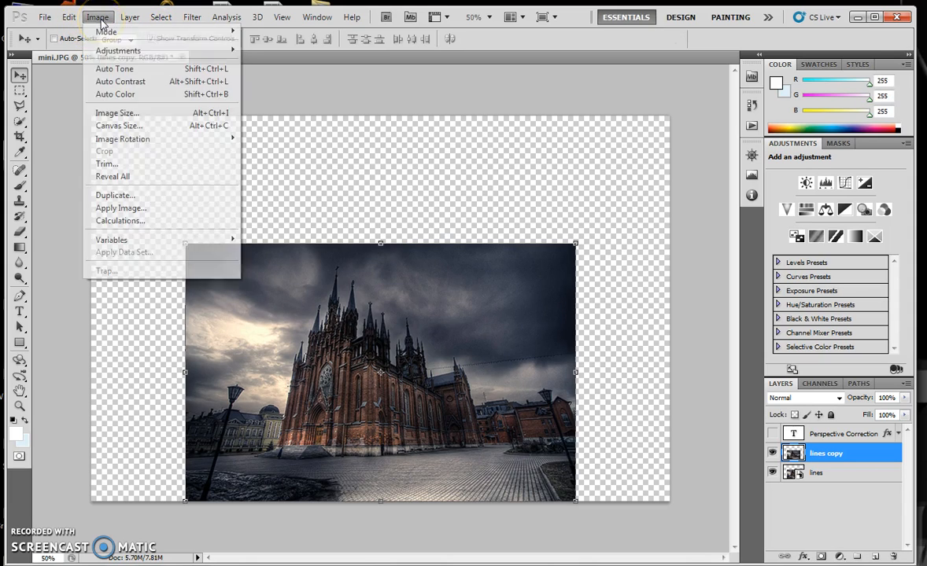
pyautogui.moveTo(116, 52)
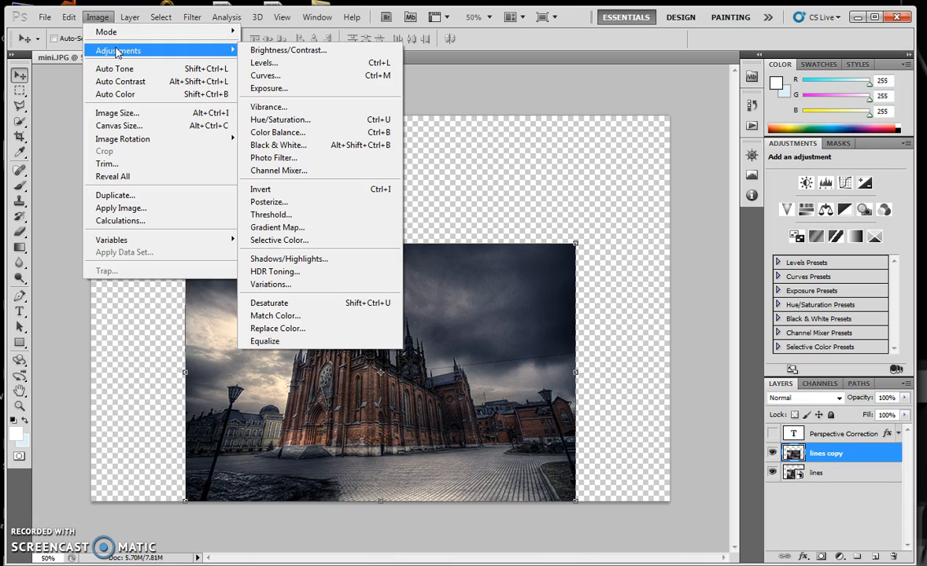
pyautogui.moveTo(71, 19)
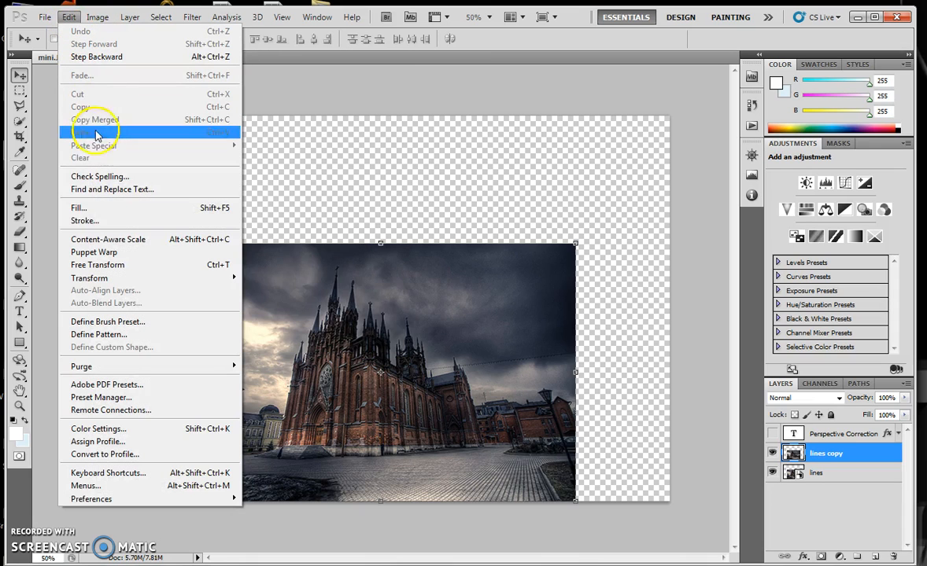
pyautogui.moveTo(129, 270)
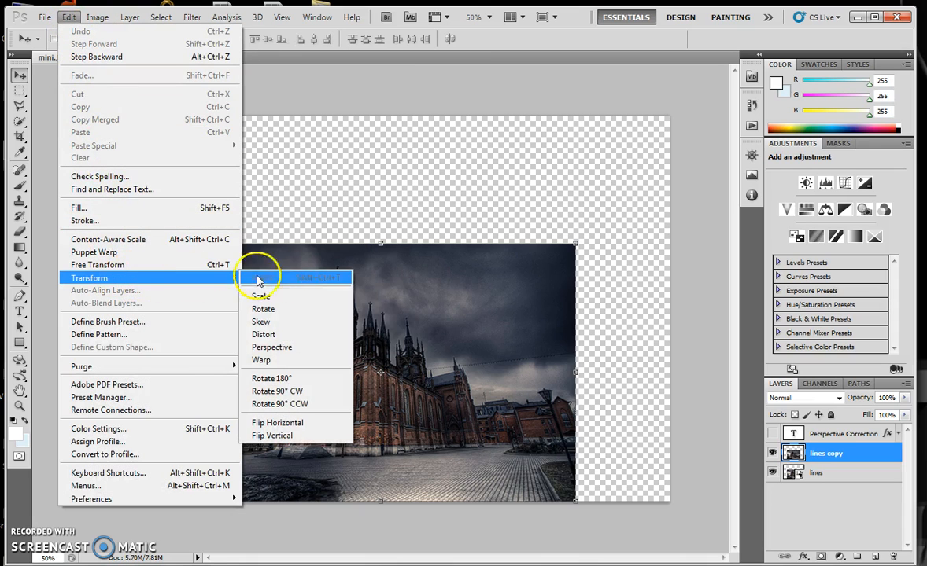
pyautogui.click(271, 347)
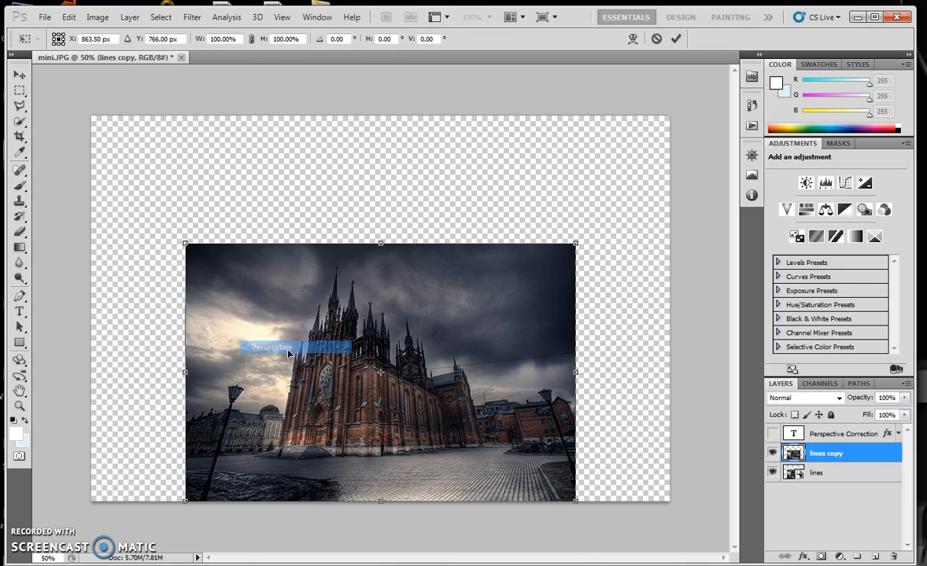
pyautogui.moveTo(575, 244); pyautogui.dragTo(724, 284)
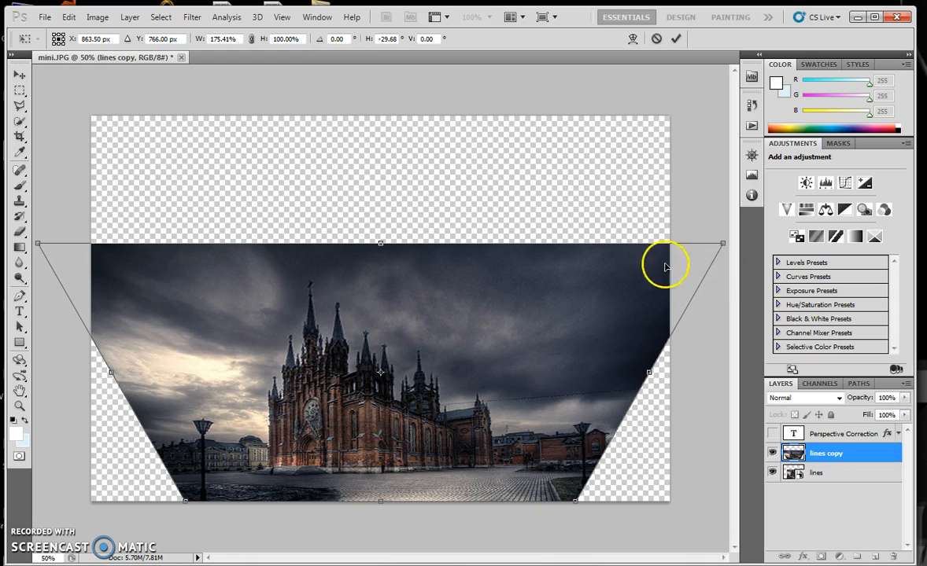
pyautogui.moveTo(380, 245)
pyautogui.mouseDown()
pyautogui.moveTo(362, 241)
pyautogui.moveTo(392, 249)
pyautogui.mouseUp()
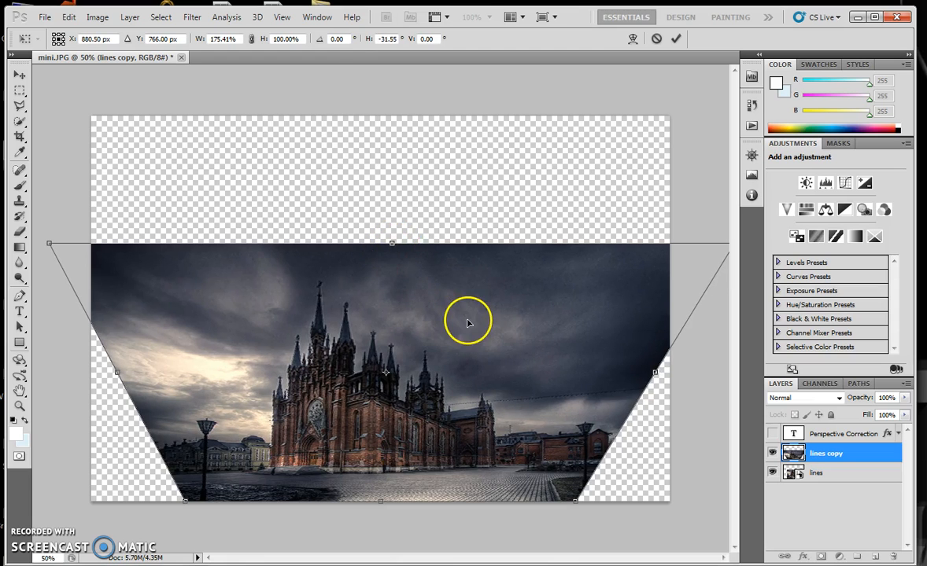
# Step: Show the grid, shift the photo's top edge slightly left to align the verticals with it, and apply the perspective transform
pyautogui.click(282, 19)
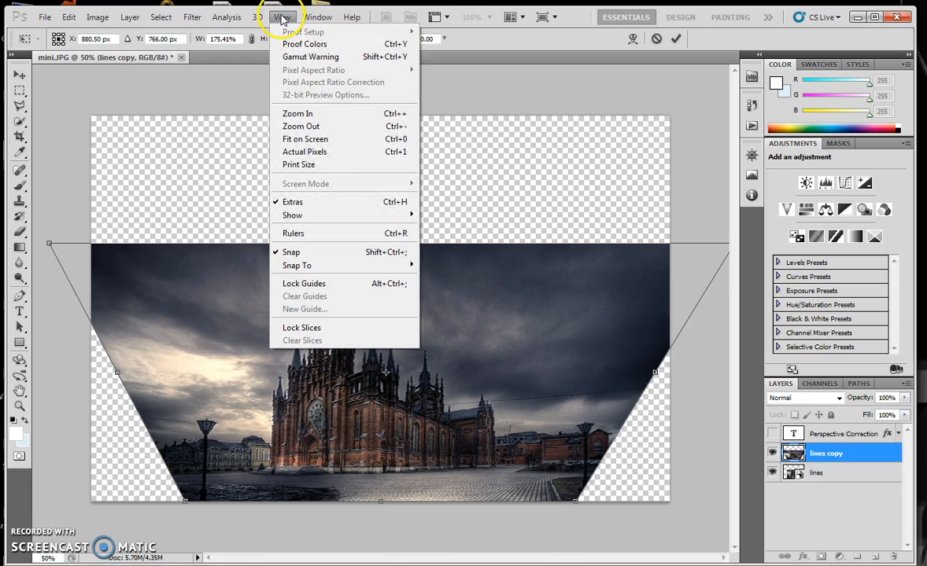
pyautogui.moveTo(306, 215)
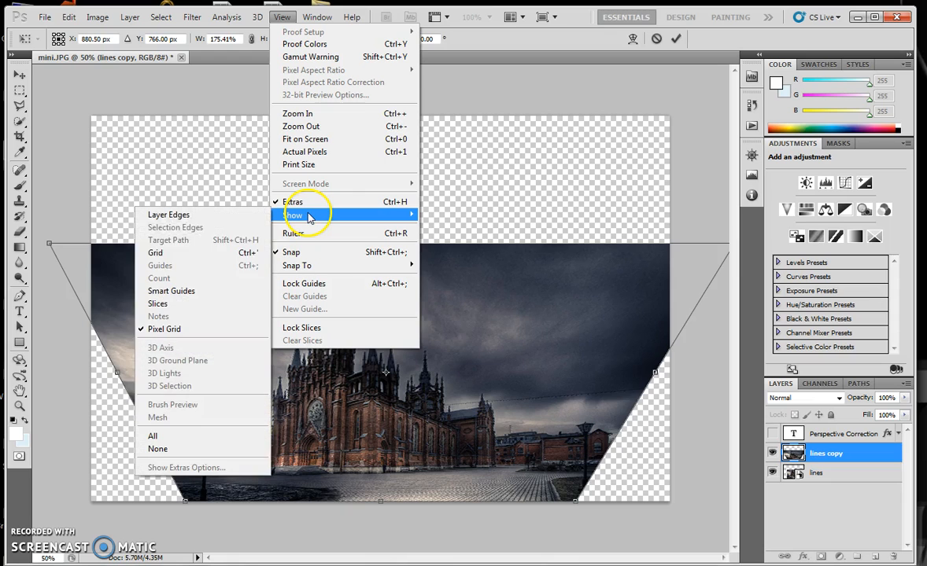
pyautogui.click(173, 255)
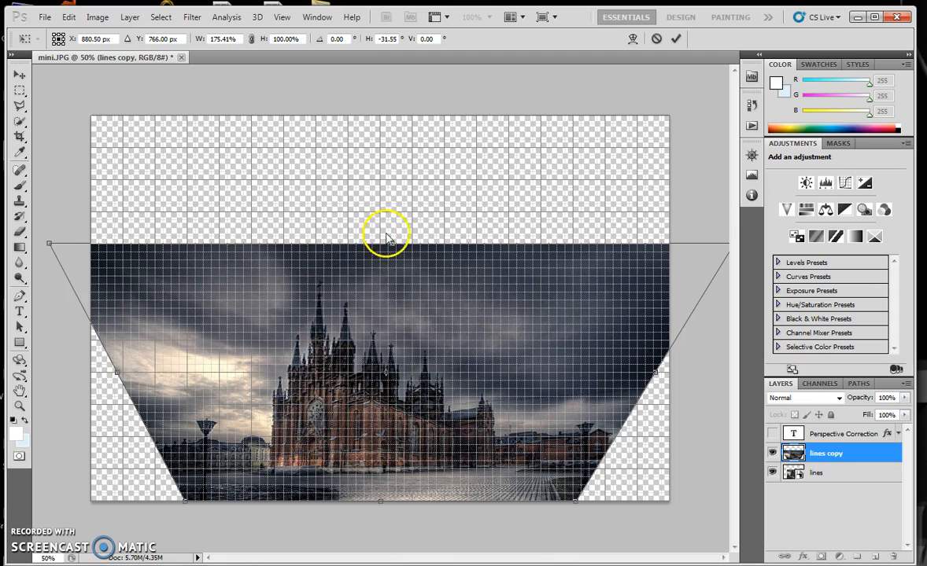
pyautogui.moveTo(393, 247); pyautogui.dragTo(380, 247)
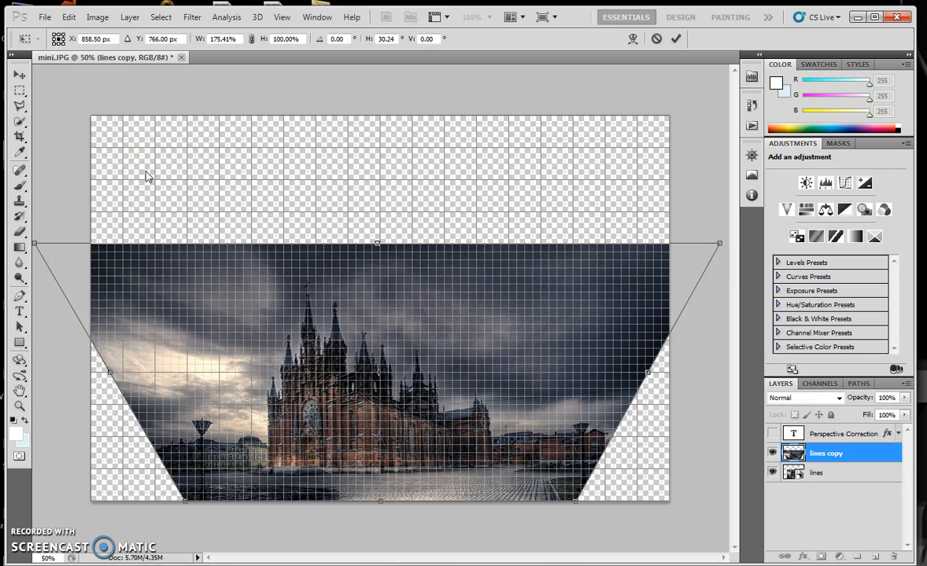
pyautogui.press('Return')
pyautogui.click(192, 157)
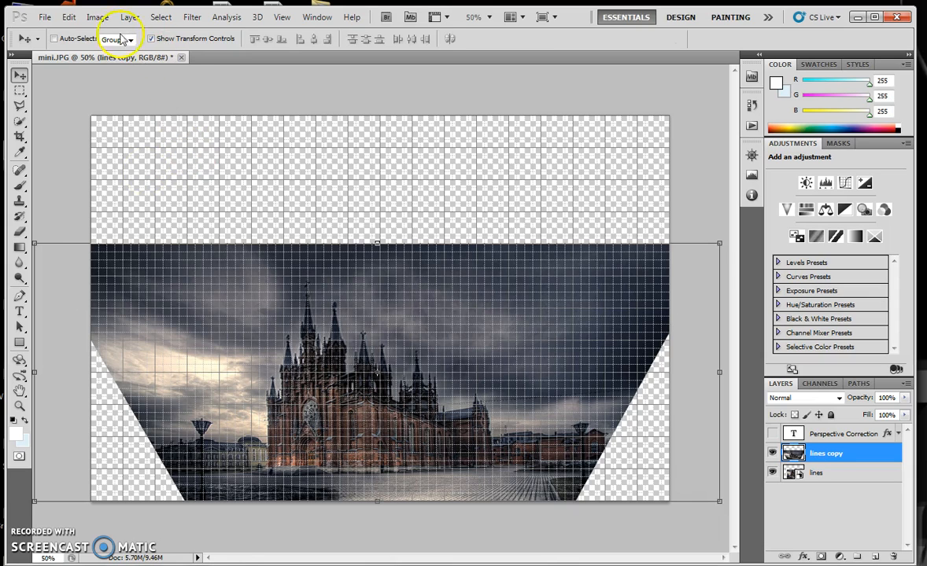
# Step: Distort the lines copy layer by pulling its upper corner outward and its top edge upward, to about 104% width and 134% height
pyautogui.click(69, 16)
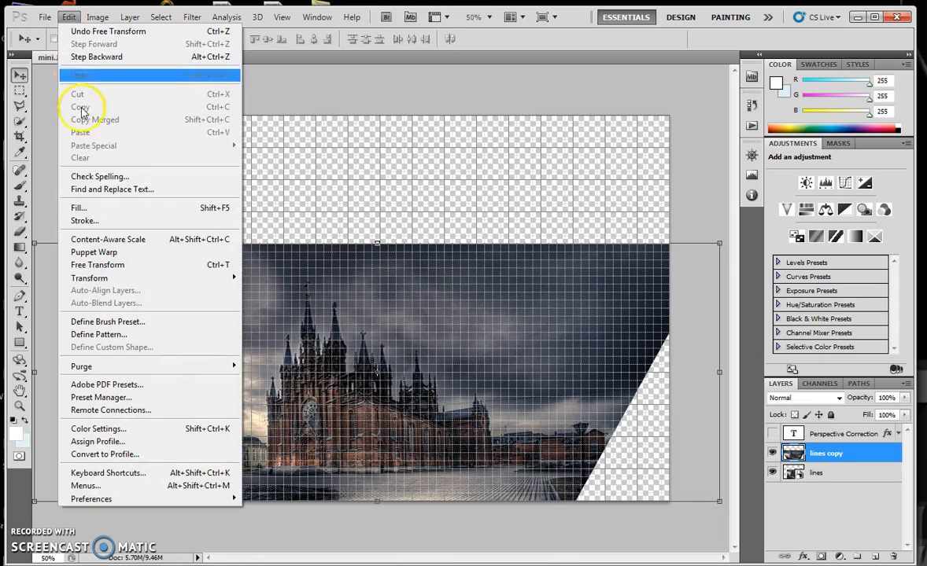
pyautogui.moveTo(124, 285)
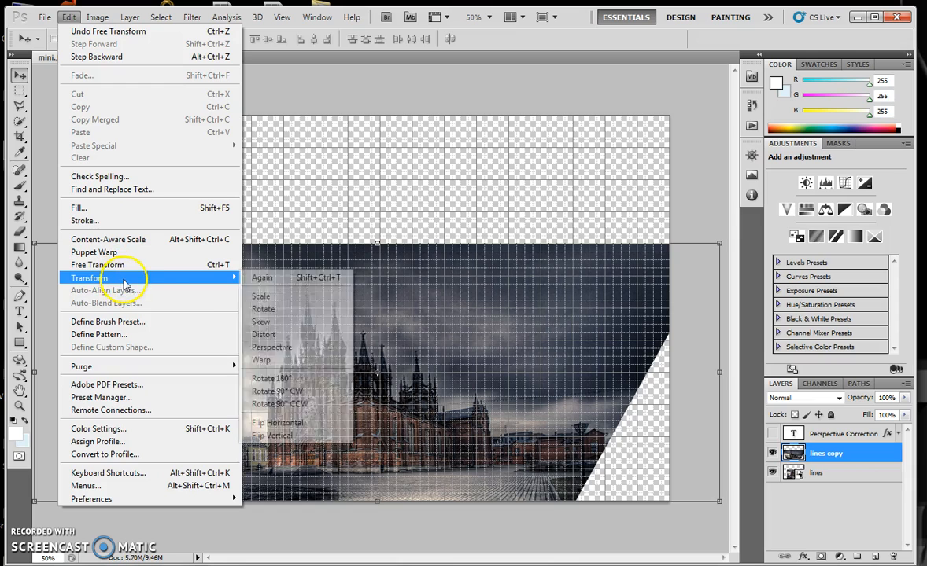
pyautogui.click(279, 333)
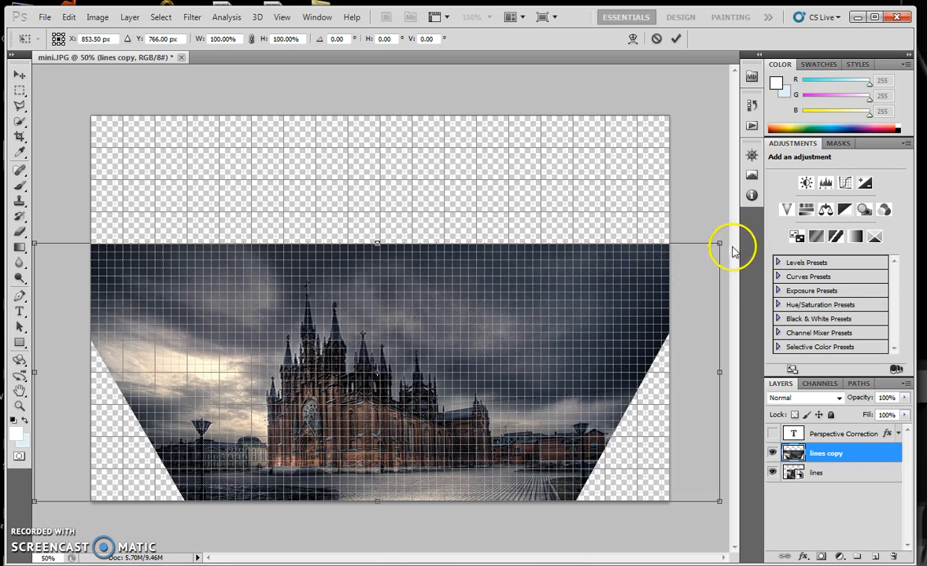
pyautogui.moveTo(719, 246); pyautogui.dragTo(752, 248)
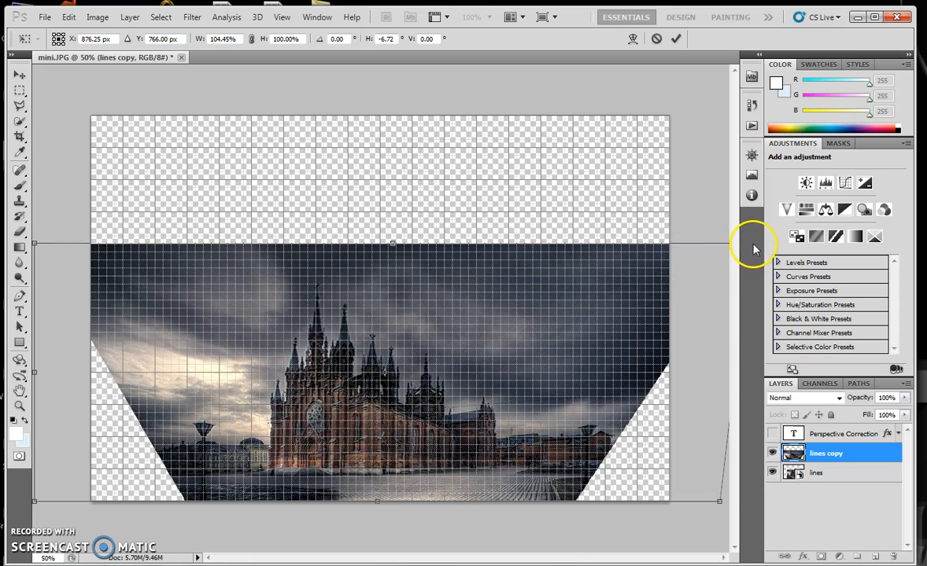
pyautogui.moveTo(392, 244); pyautogui.dragTo(385, 246)
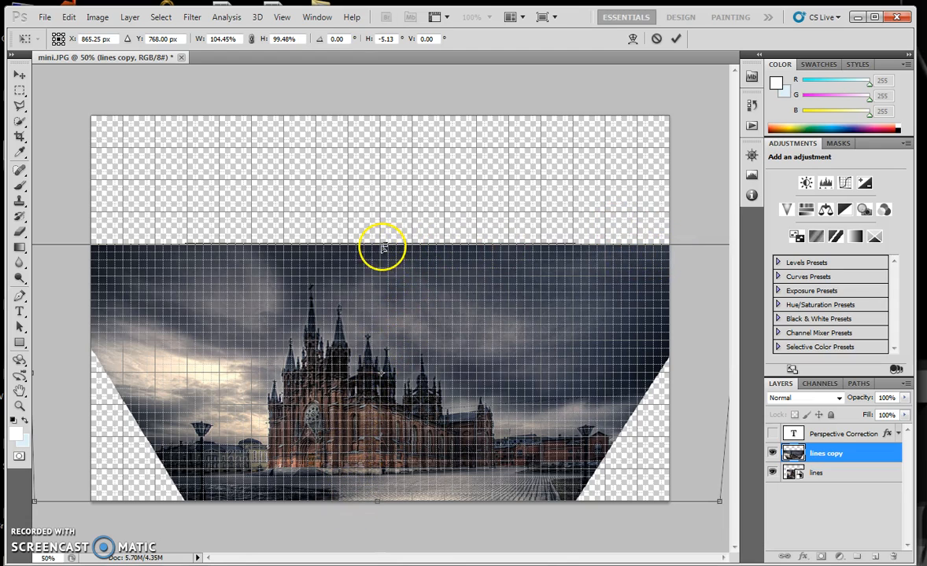
pyautogui.moveTo(385, 247); pyautogui.dragTo(381, 157)
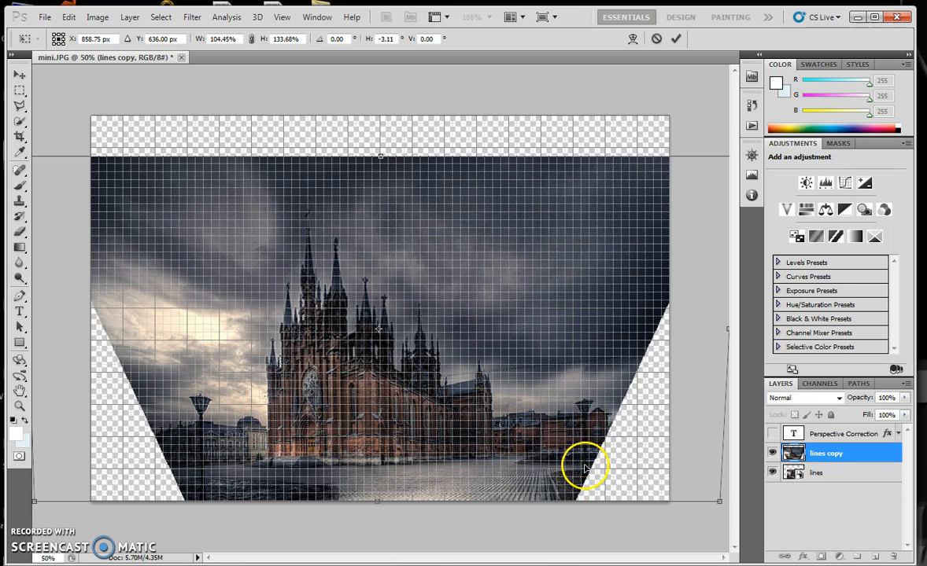
# Step: Hide the grid and apply the distortion to the lines copy layer
pyautogui.click(278, 17)
pyautogui.moveTo(303, 216)
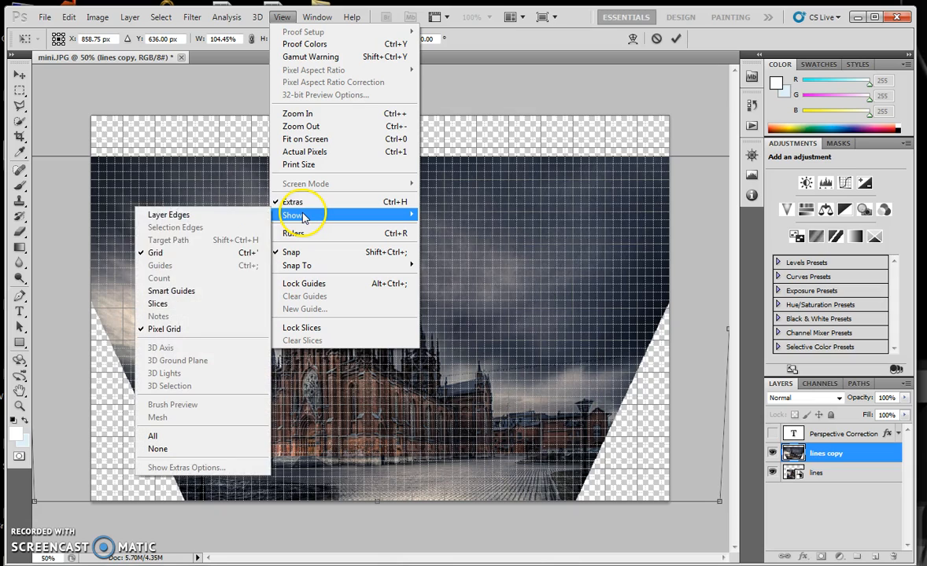
pyautogui.click(183, 255)
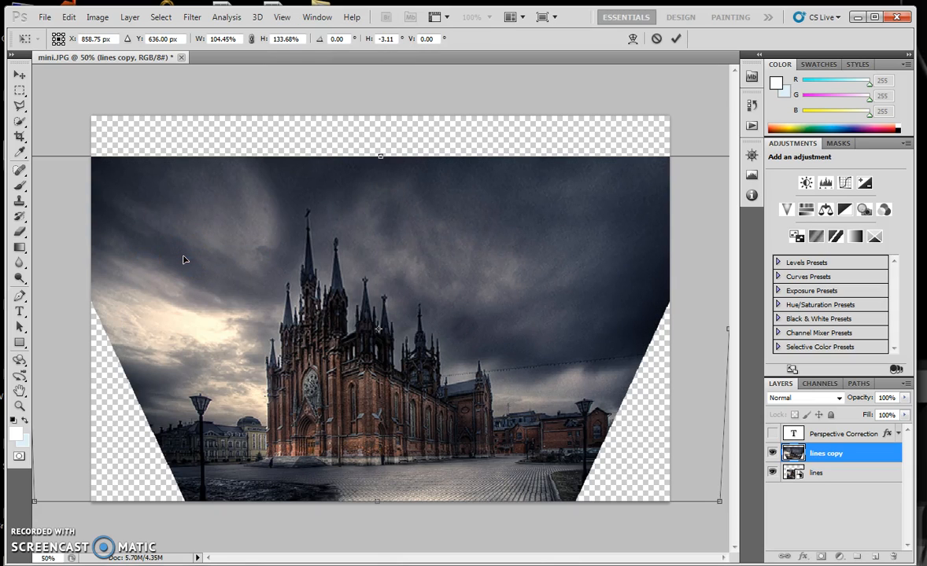
pyautogui.press('Return')
# Step: Hide and show the lines copy layer to compare the corrected cathedral with the original photo
pyautogui.click(772, 455)
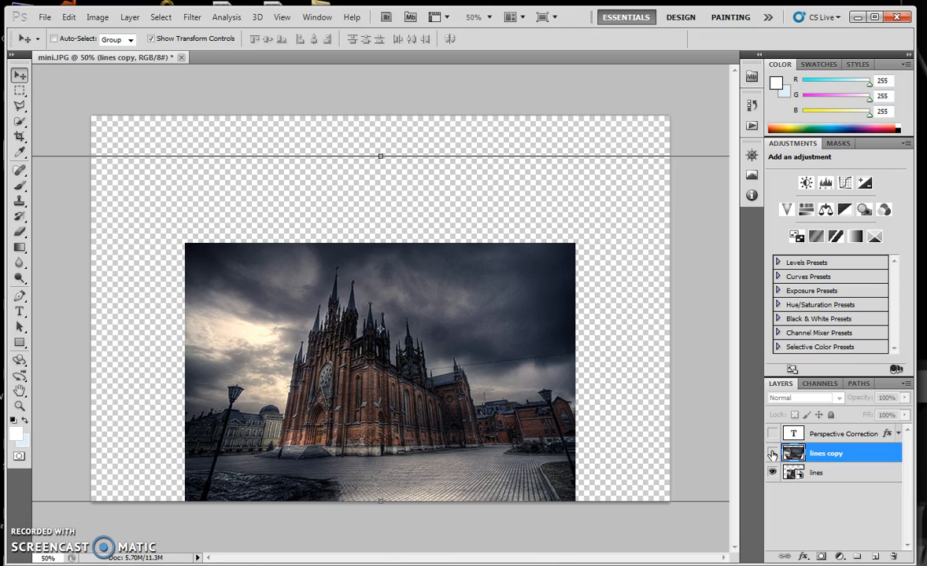
pyautogui.click(772, 455)
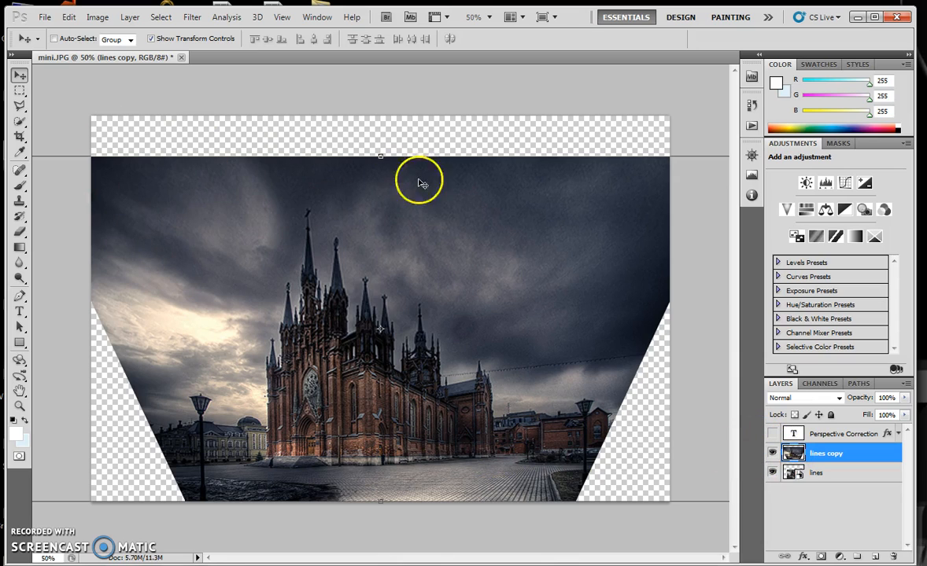
# Step: Crop the image to the rectangle around the cathedral that excludes the transparent top strip and both transparent lower corners
pyautogui.click(20, 137)
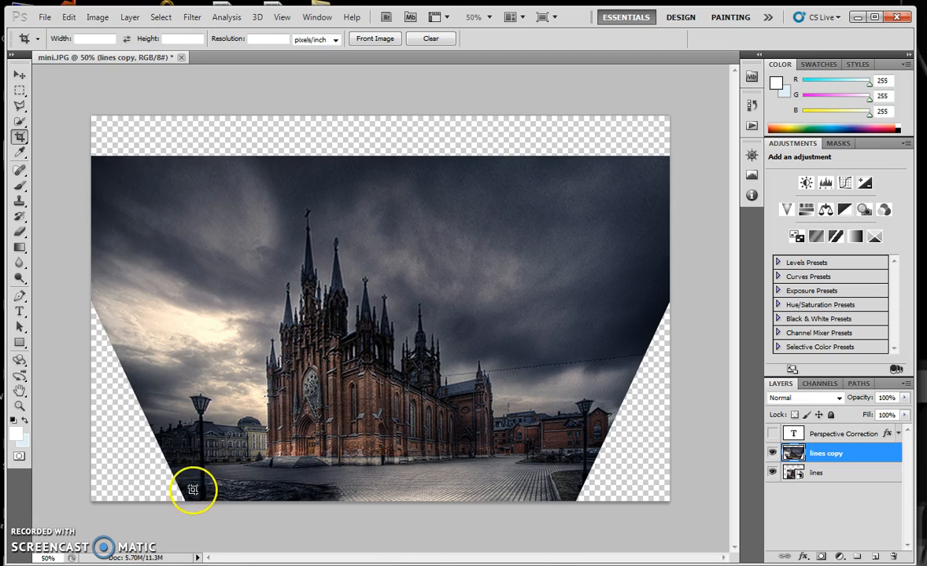
pyautogui.moveTo(186, 499); pyautogui.dragTo(594, 184)
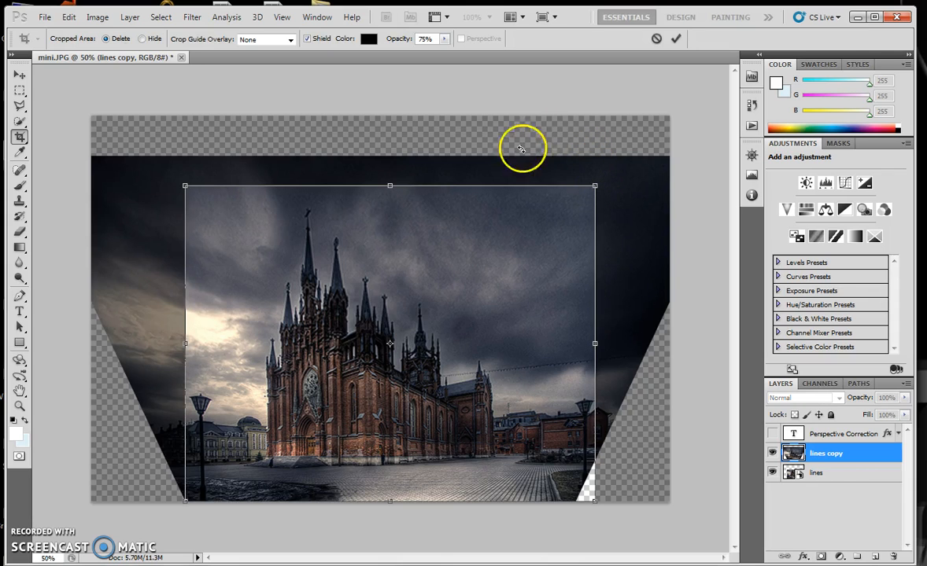
pyautogui.moveTo(582, 344); pyautogui.dragTo(580, 344)
pyautogui.press('Return')
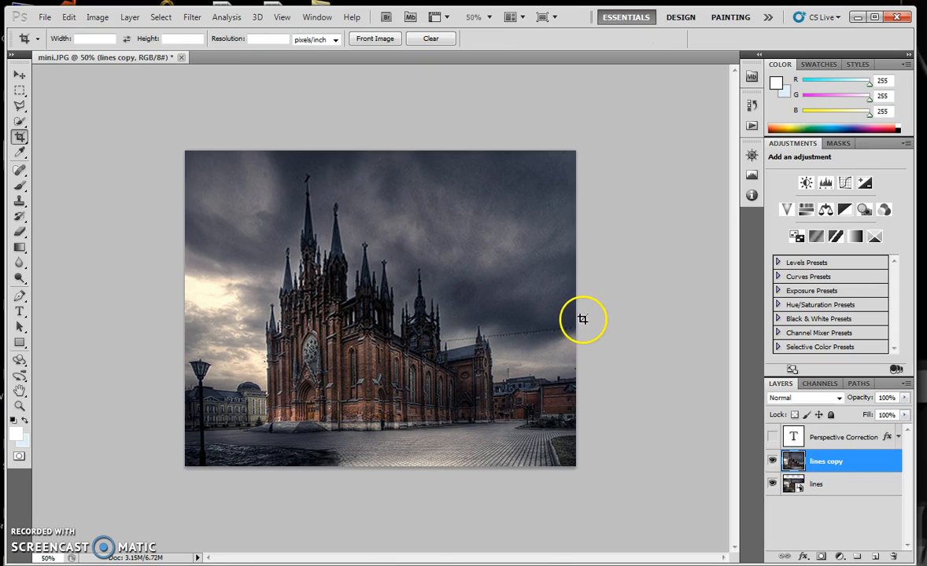
# Step: Toggle the lines copy layer to compare the cropped result with the original, leave it hidden, and show the Perspective Correction text layer
pyautogui.click(772, 462)
pyautogui.click(773, 462)
pyautogui.click(773, 462)
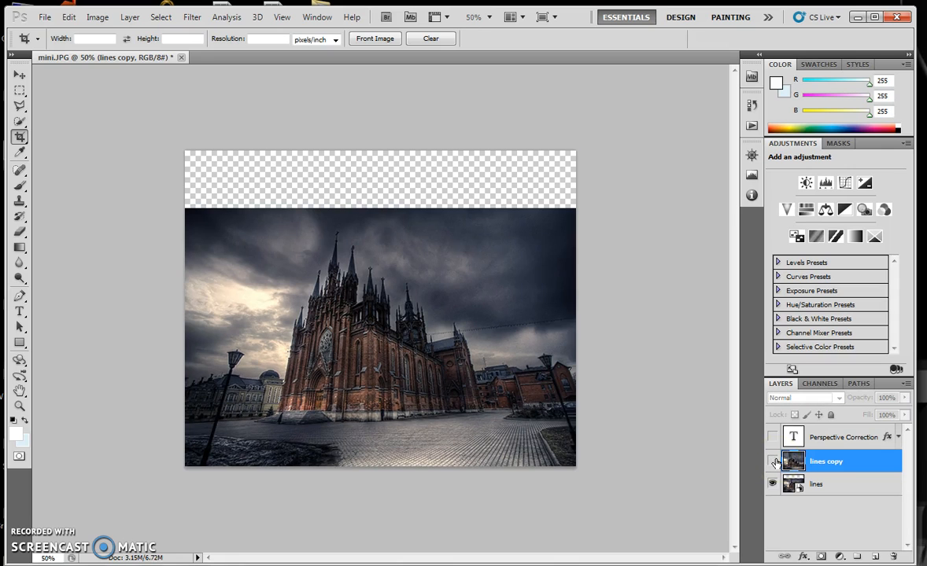
pyautogui.click(773, 437)
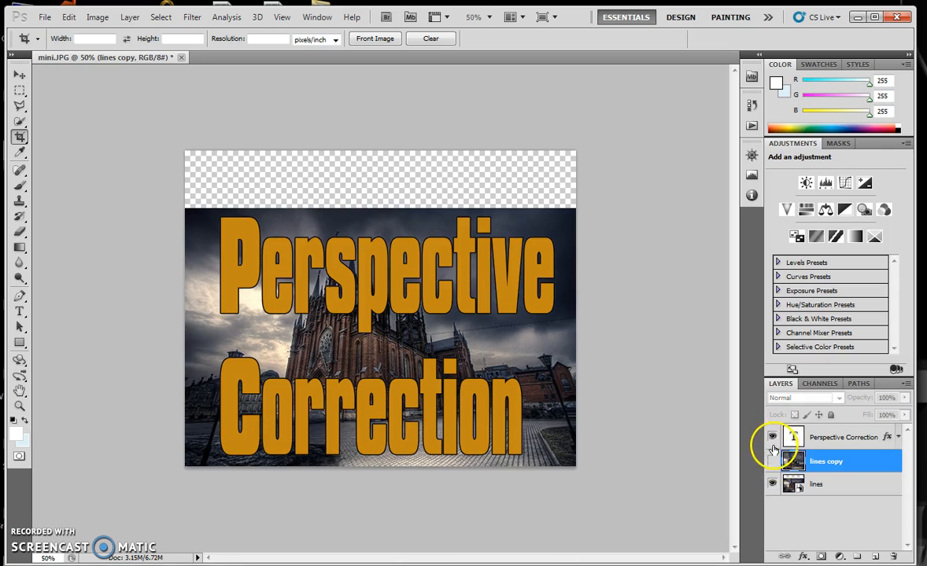